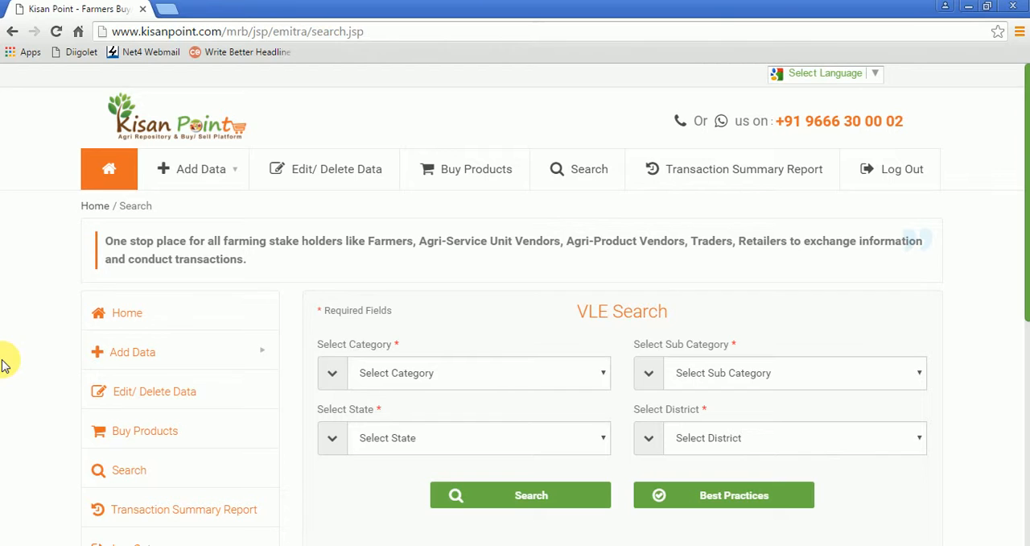
Step: Open the form for adding farm equipment and set its subcategory to Mini Tiller
mouse_move(126, 364)
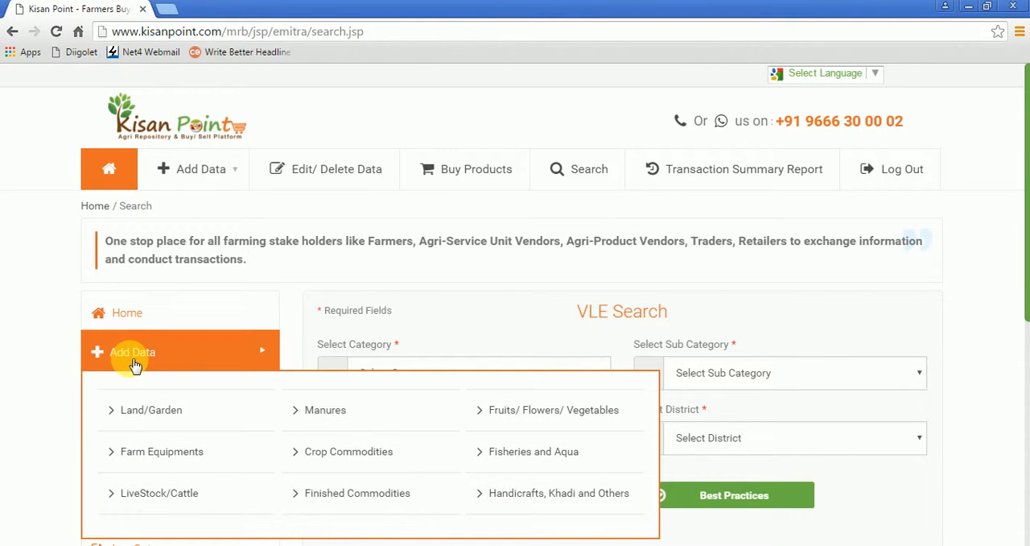
left_click(170, 457)
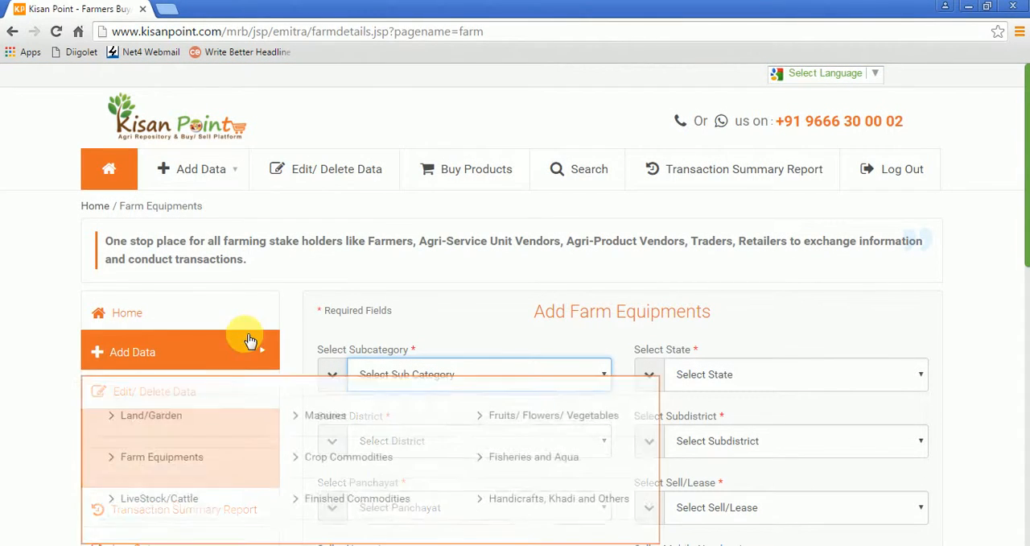
left_click(457, 378)
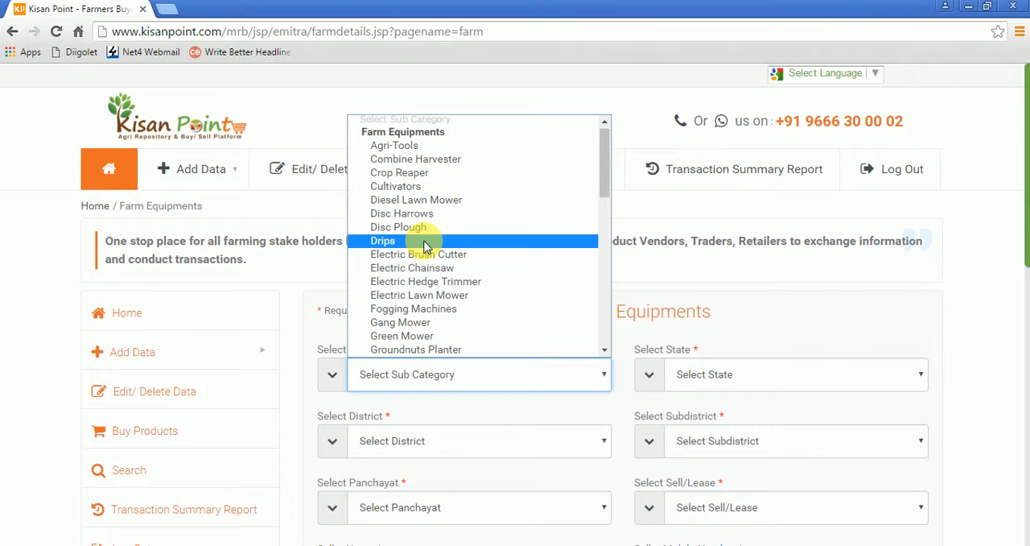
left_click(605, 352)
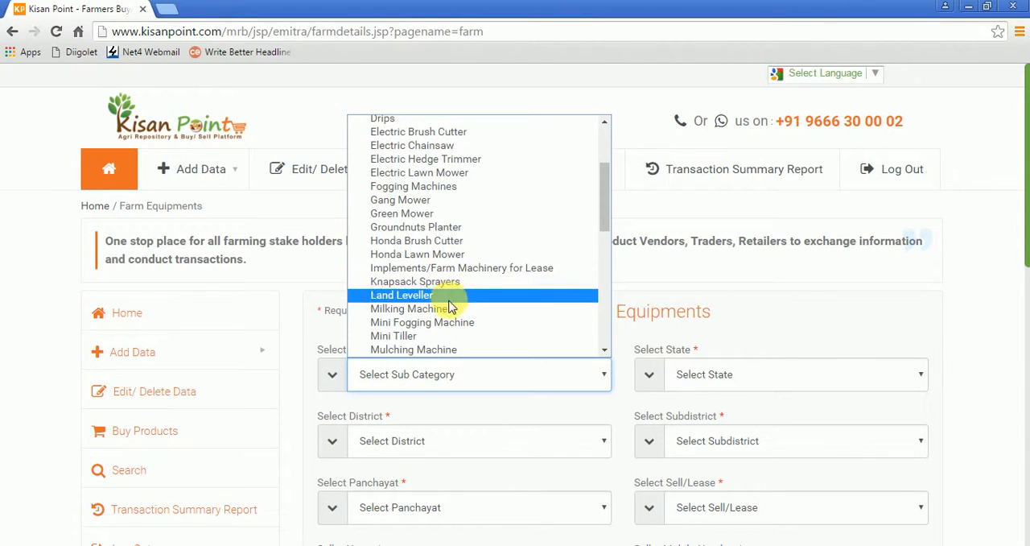
left_click(444, 336)
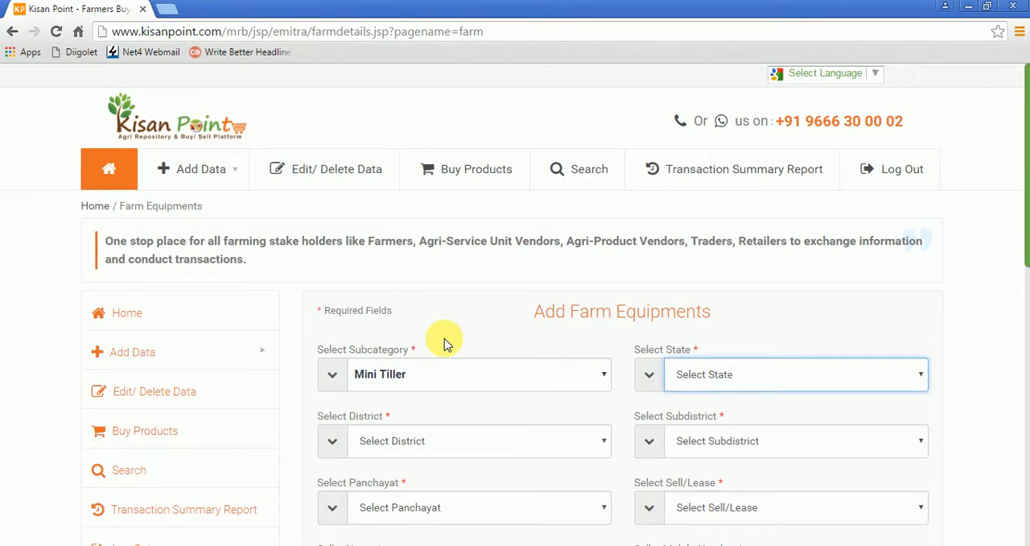
Step: Set the location to state Andhra Pradesh, district Kurnool, subdistrict Bandi Atmakur and panchayat Parnapalle
left_click(737, 381)
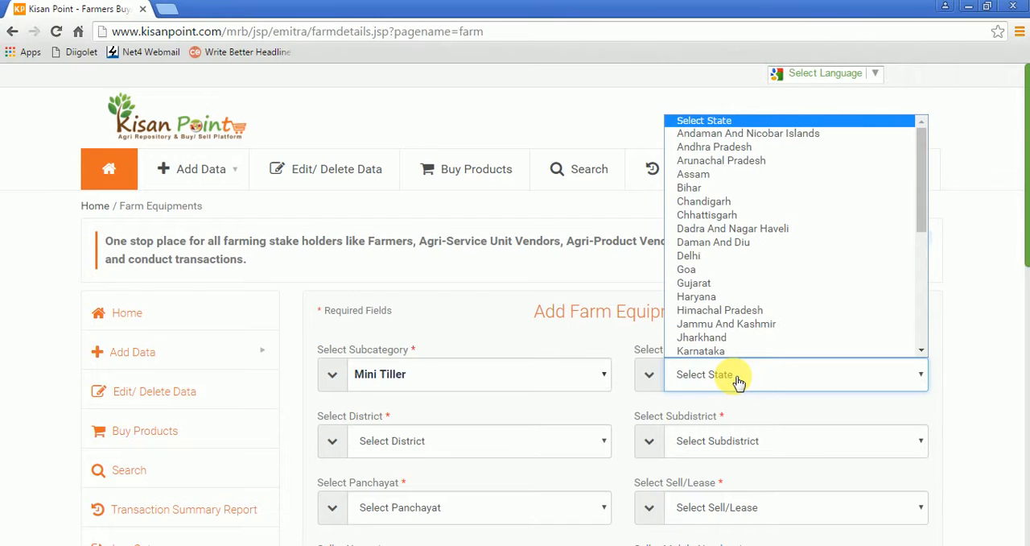
left_click(716, 147)
left_click(412, 446)
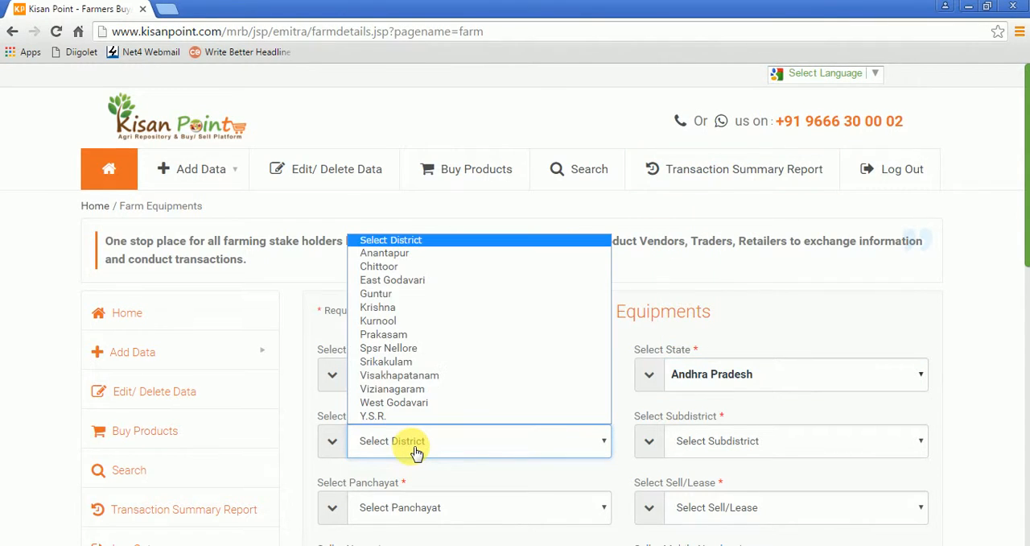
left_click(391, 321)
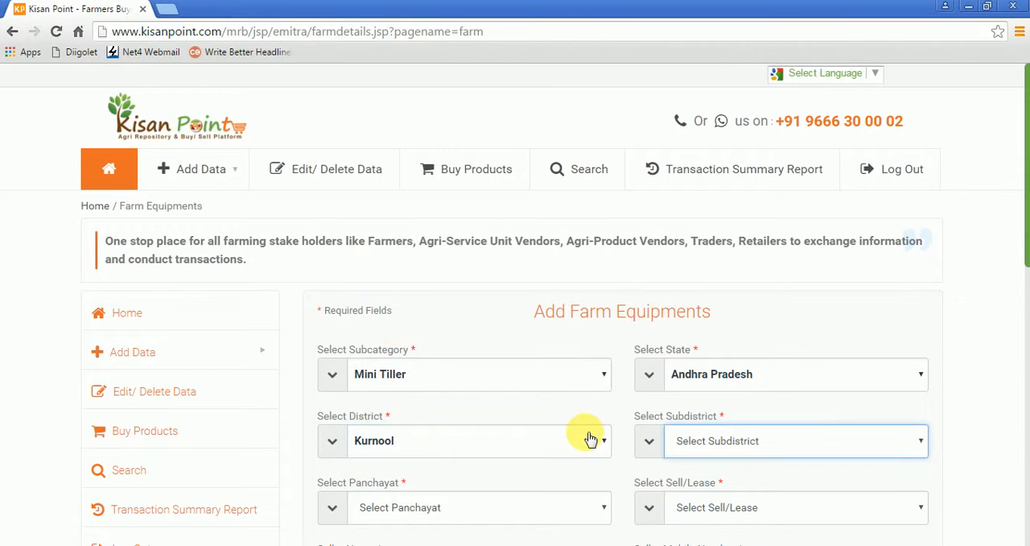
left_click(693, 443)
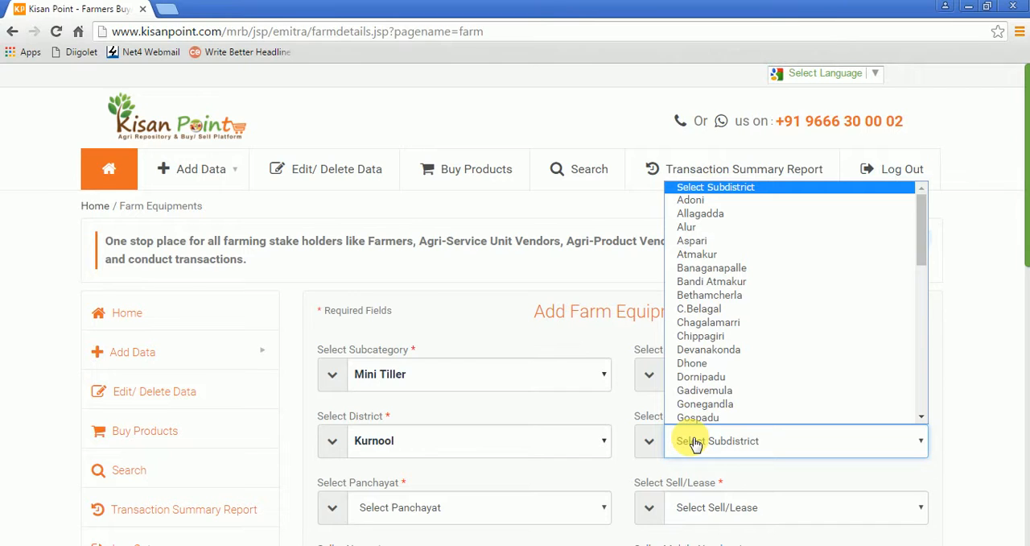
left_click(713, 282)
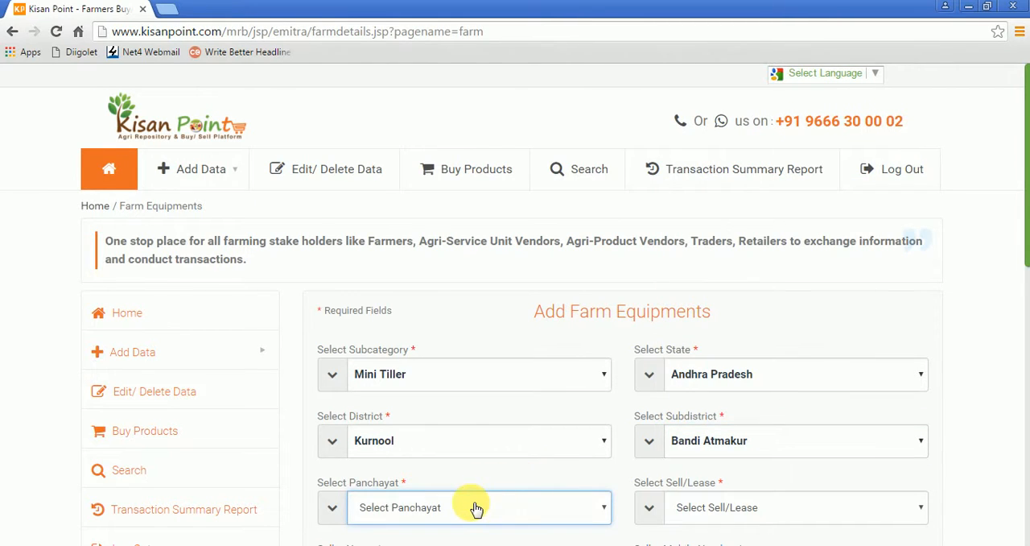
left_click(476, 508)
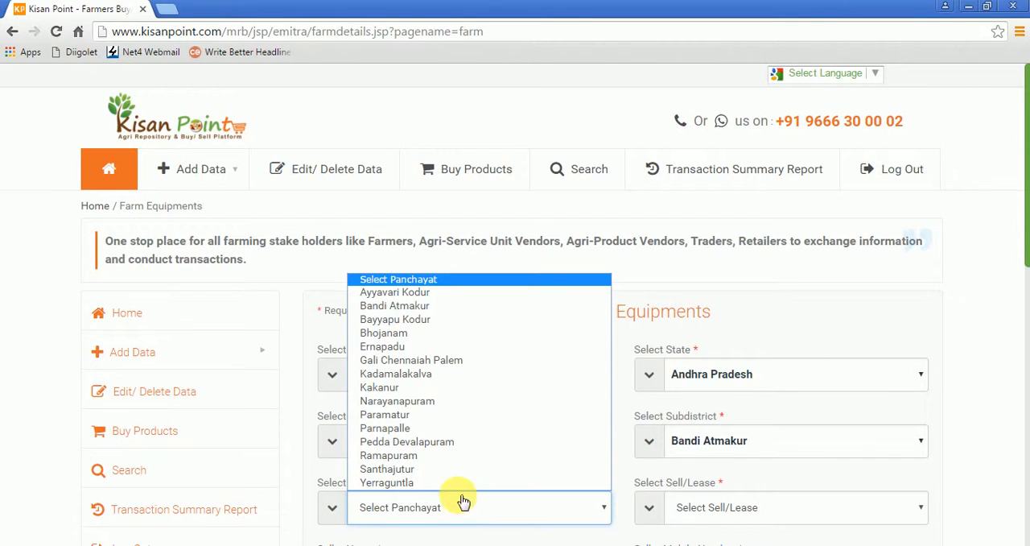
left_click(421, 428)
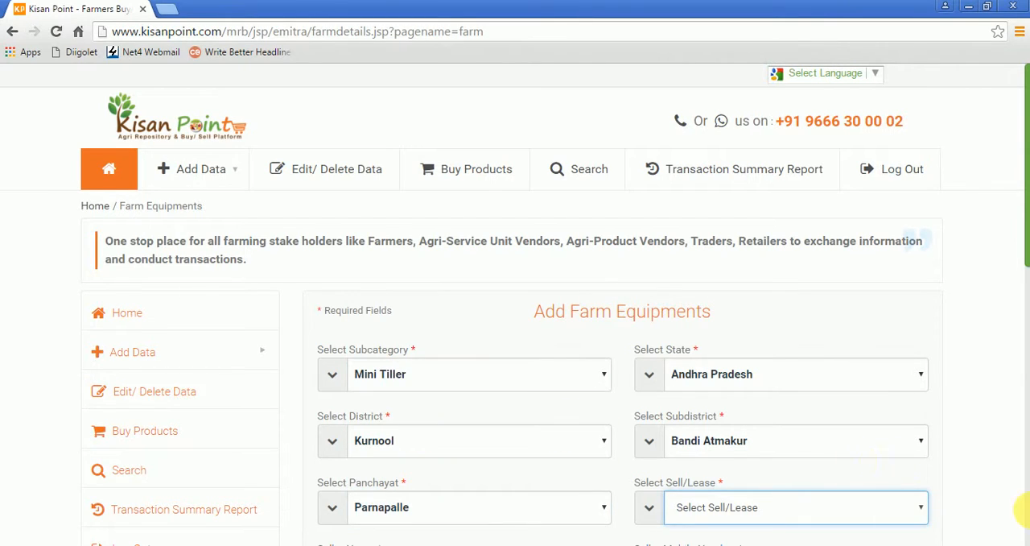
Step: Set the listing's Sell/Lease option to Sell
left_click_drag(1026, 261, 1026, 322)
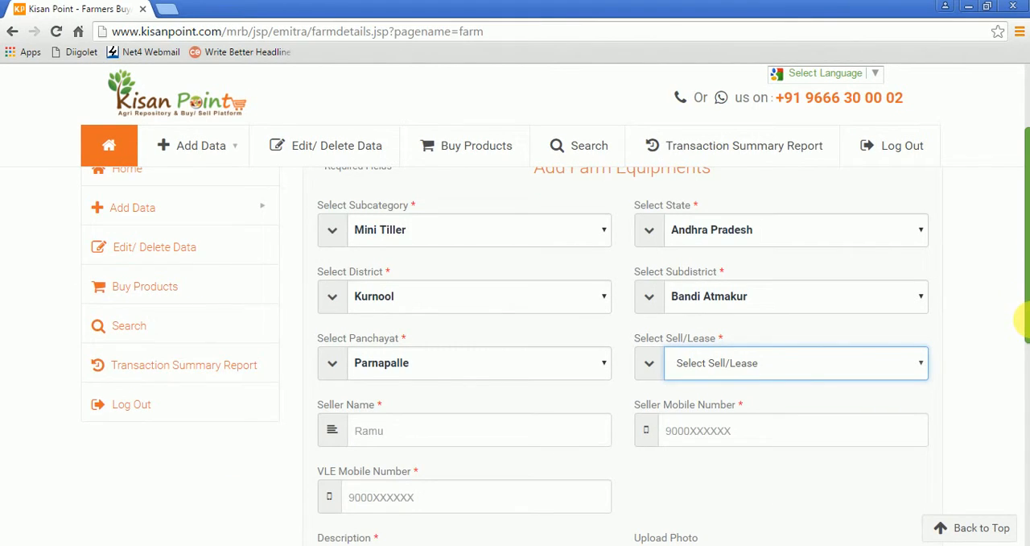
left_click(778, 373)
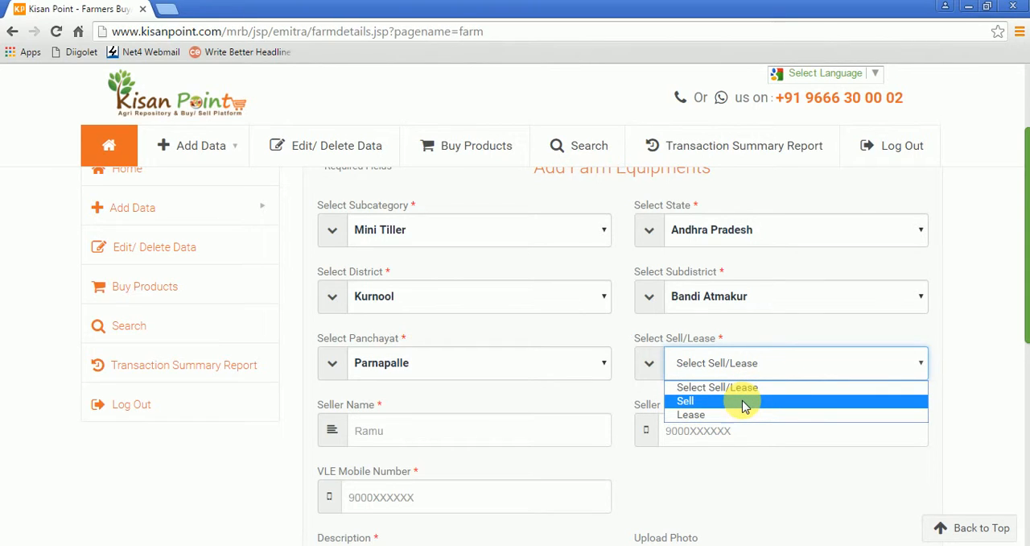
left_click(743, 402)
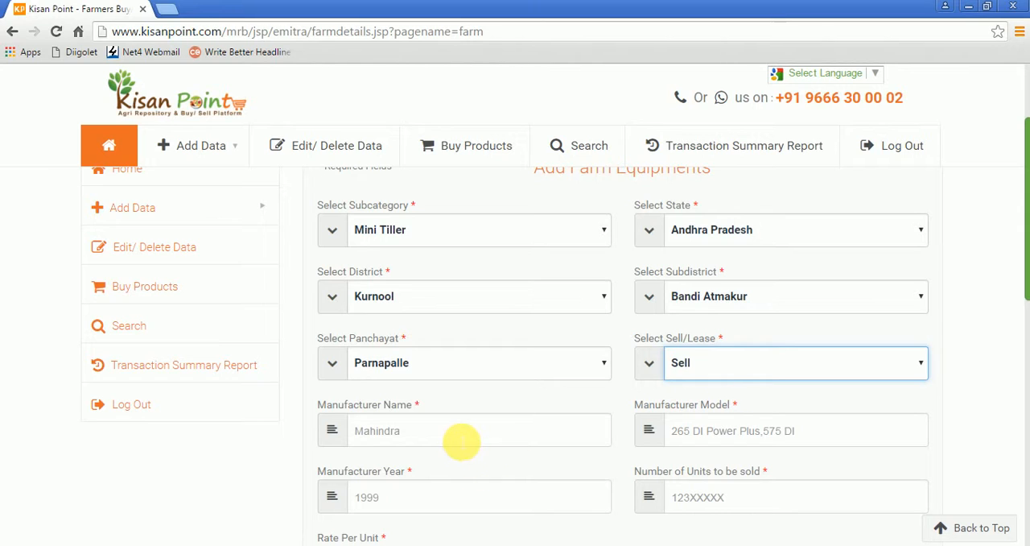
Step: Enter KisanKraft as the manufacturer name and T65 Mini as the manufacturer model
left_click(461, 441)
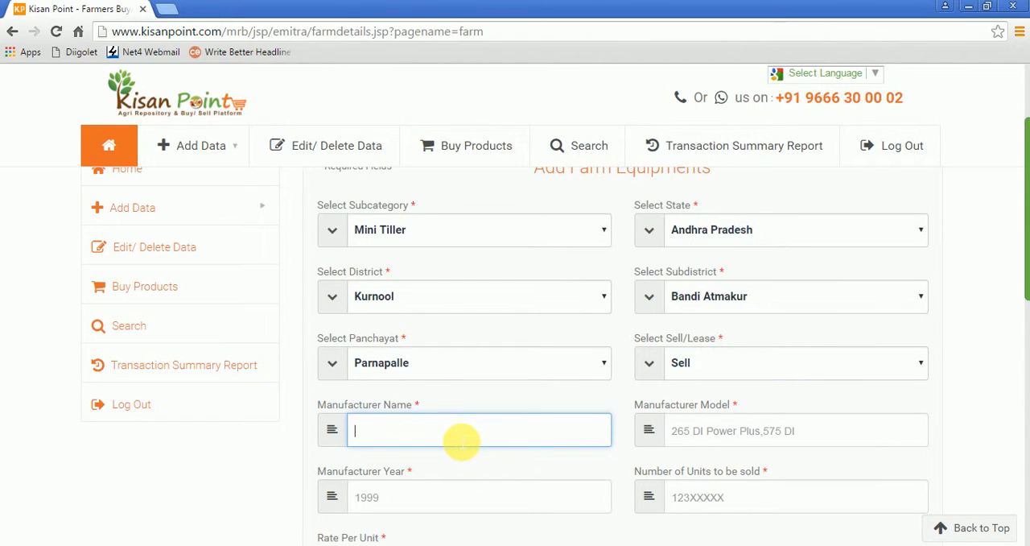
type("KisanKraft")
left_click(724, 432)
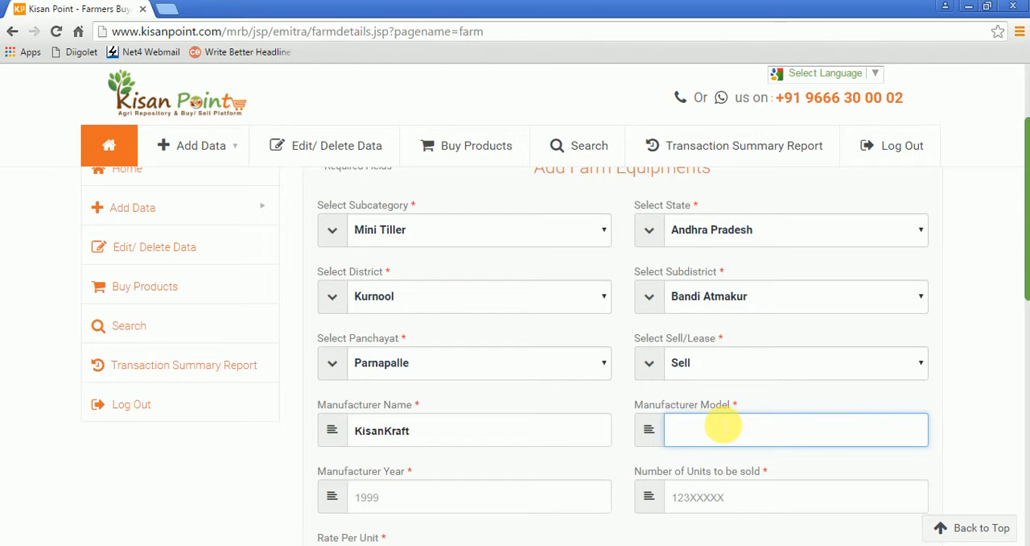
type("T65 Mini")
Step: Enter manufacturer year 2015, 1 unit to be sold and a rate per unit of 30000 rupees
left_click(515, 503)
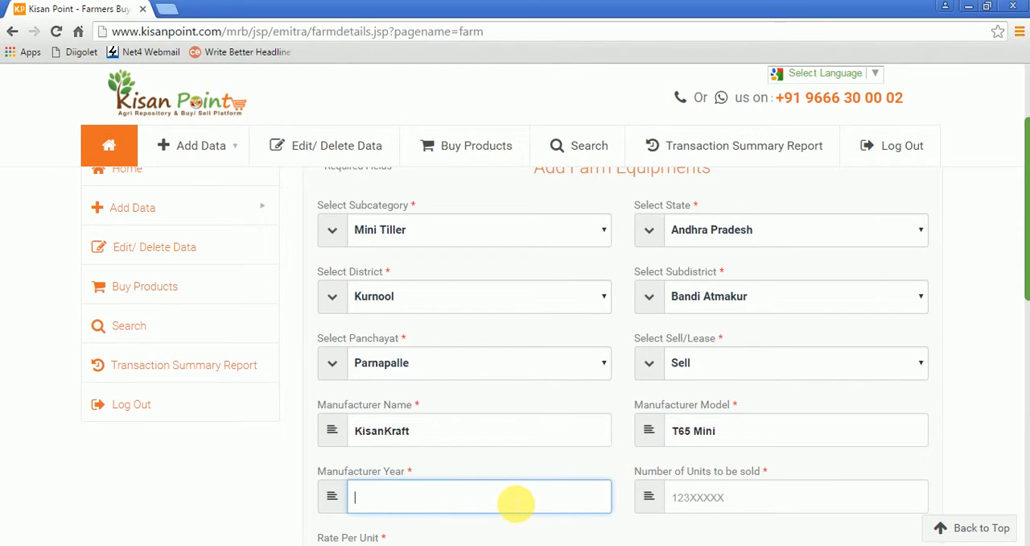
type("2015")
left_click(764, 503)
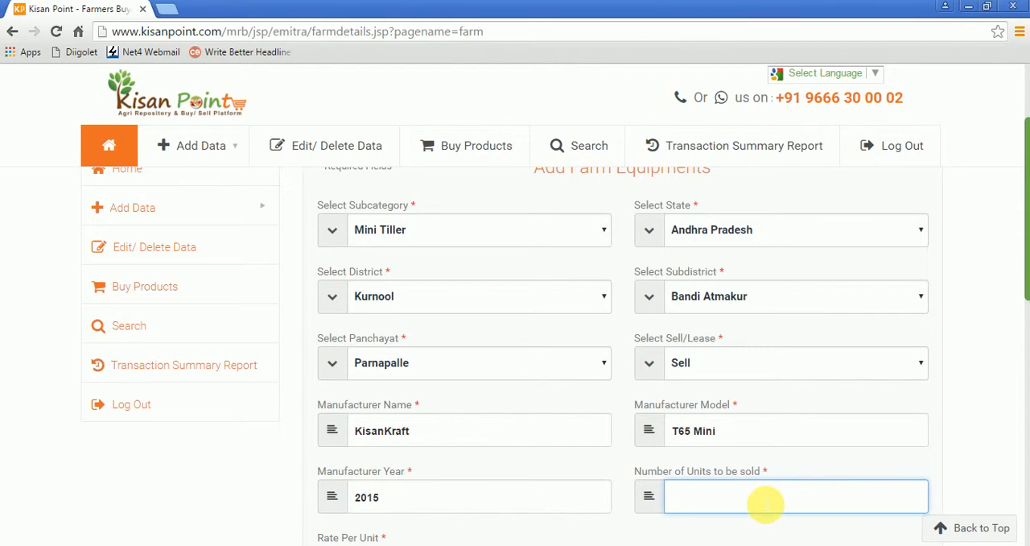
type("1")
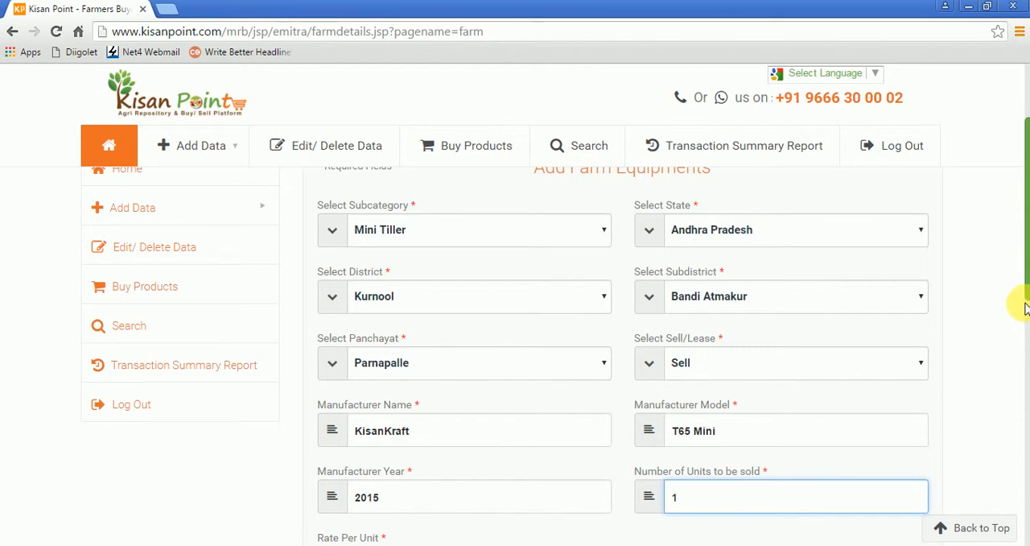
left_click_drag(1026, 296, 1026, 350)
left_click(440, 419)
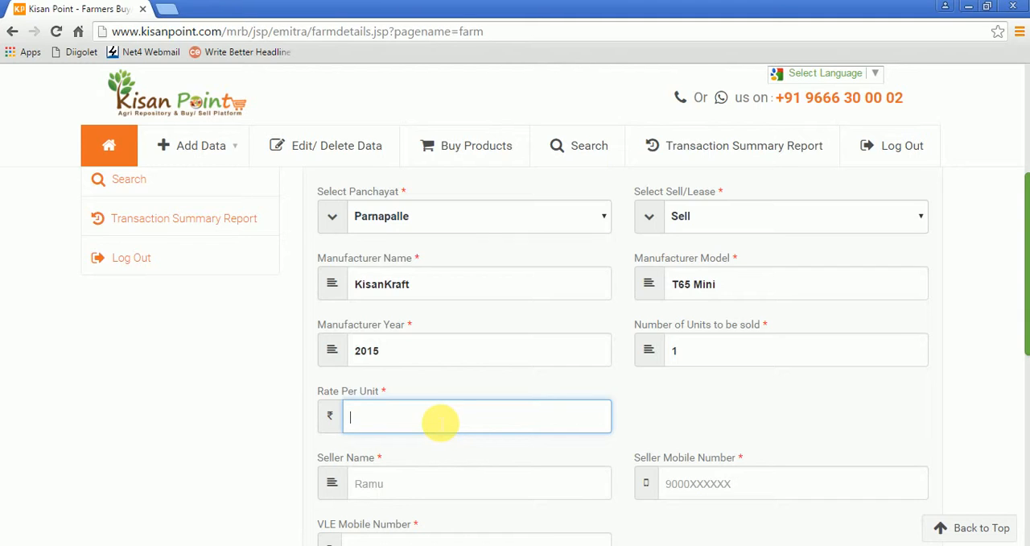
type("30000")
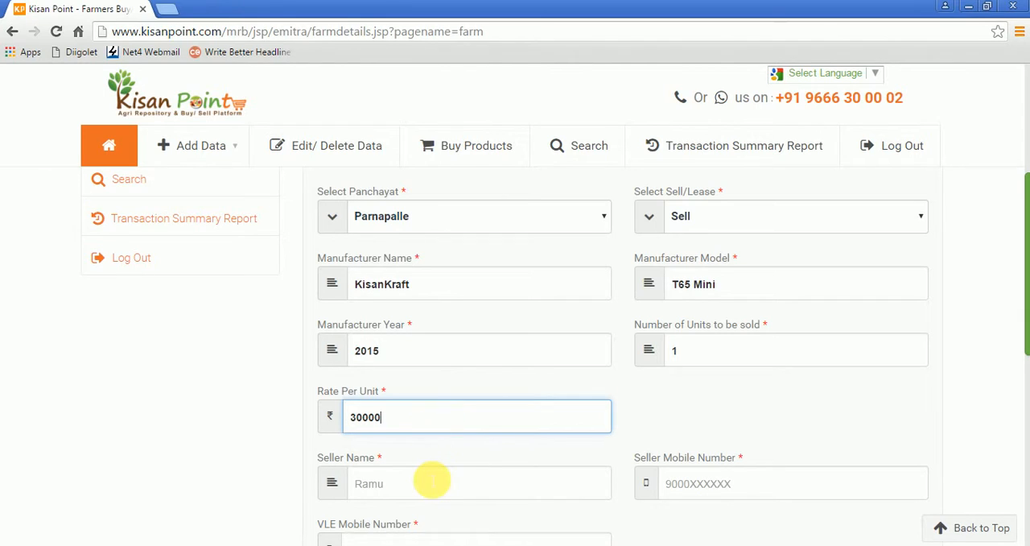
Step: Fill in the seller's name and the seller's mobile number
left_click(431, 482)
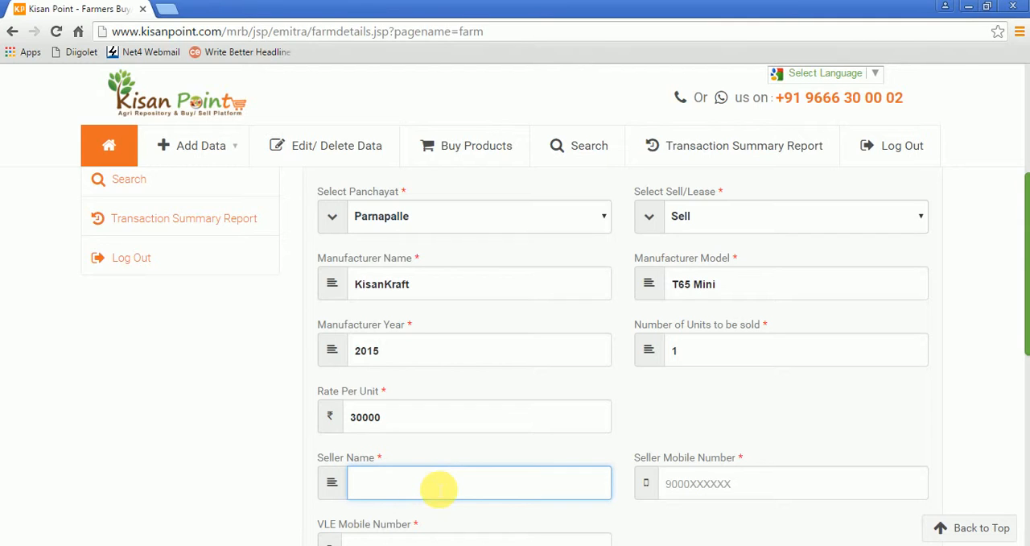
type("R")
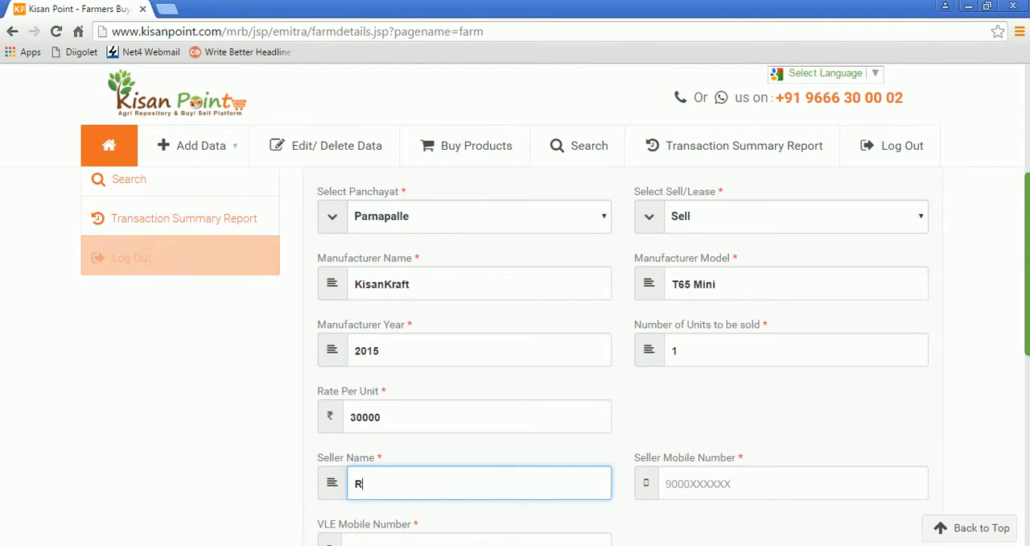
type("aghu")
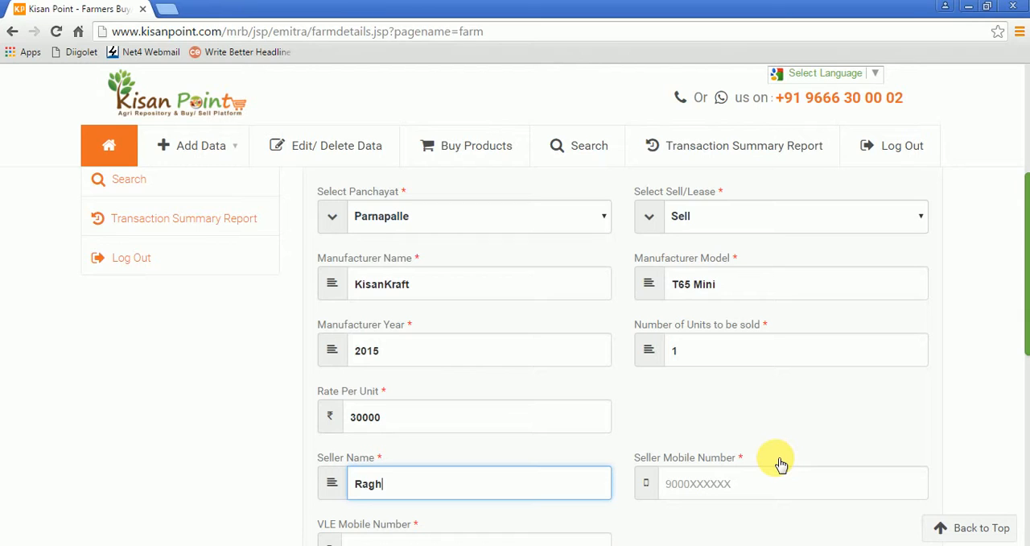
left_click(832, 487)
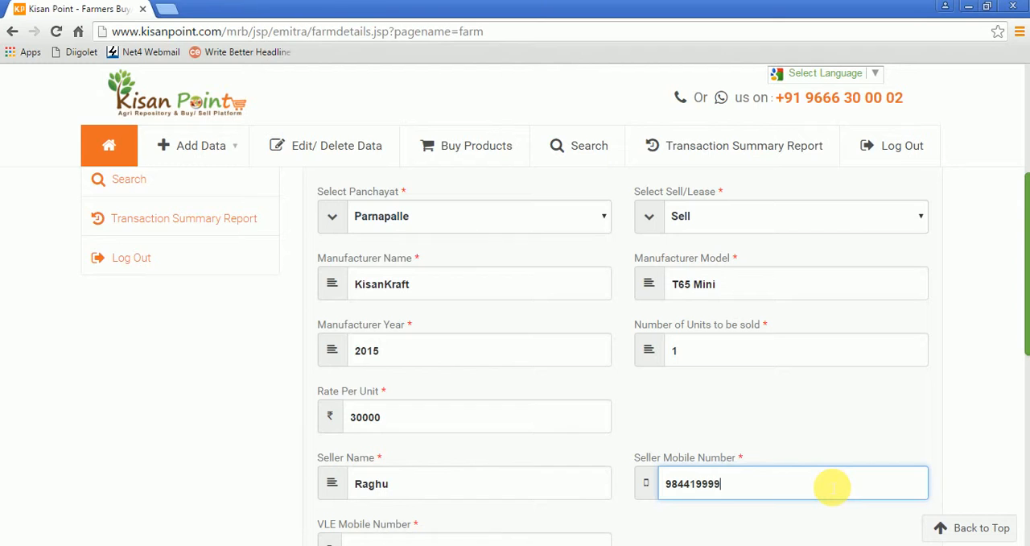
Step: Fill in the VLE mobile number
left_click(994, 455)
scroll(994, 455, "down", 2)
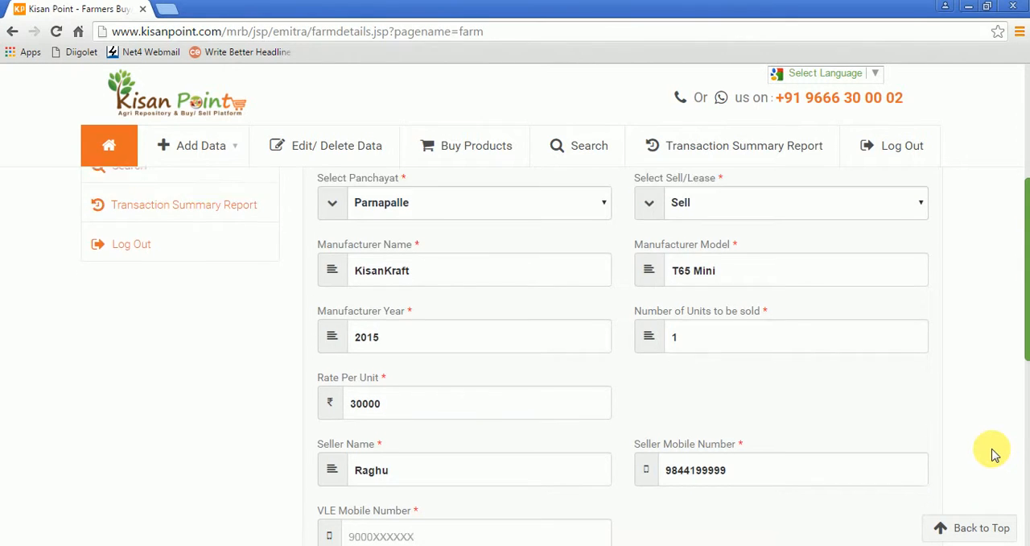
left_click(467, 378)
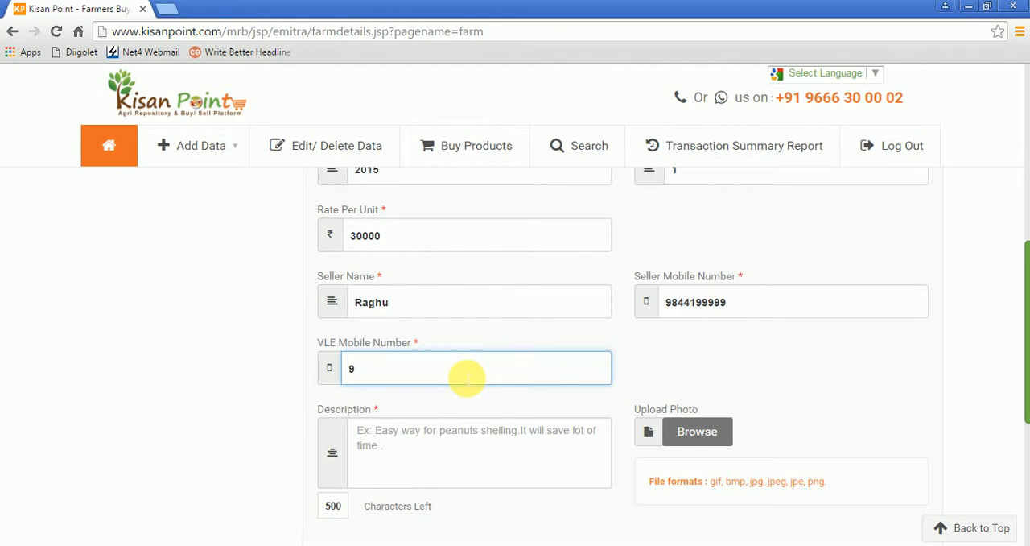
Step: Enter the description "Mini Tiller for sale - Good Condition"
left_click(447, 439)
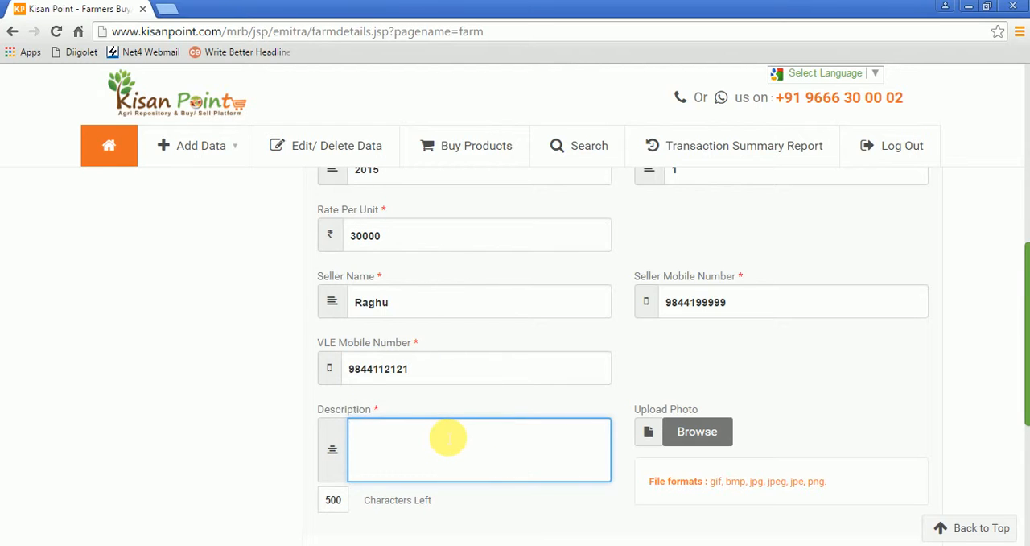
type("Mini Tiller for sale")
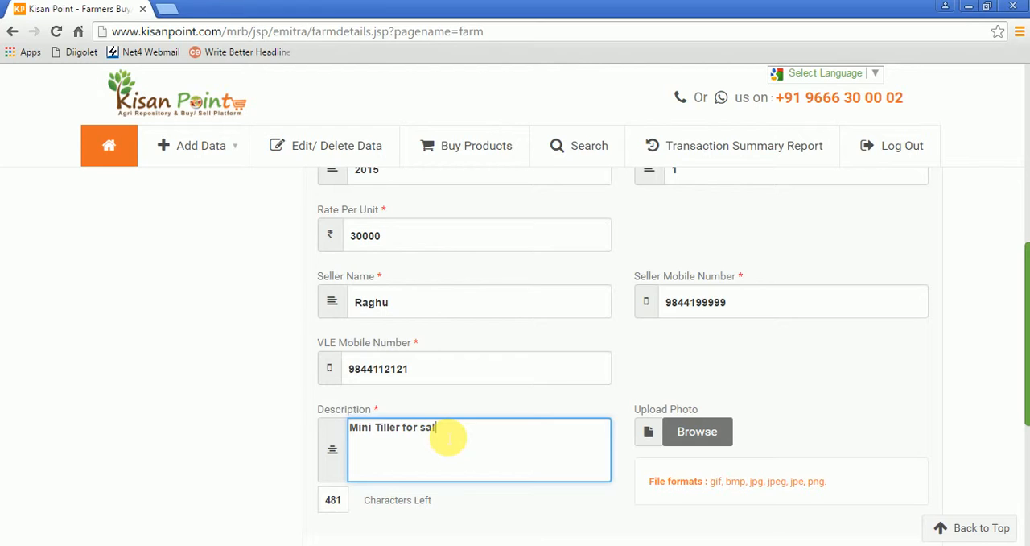
type("- Good Cond")
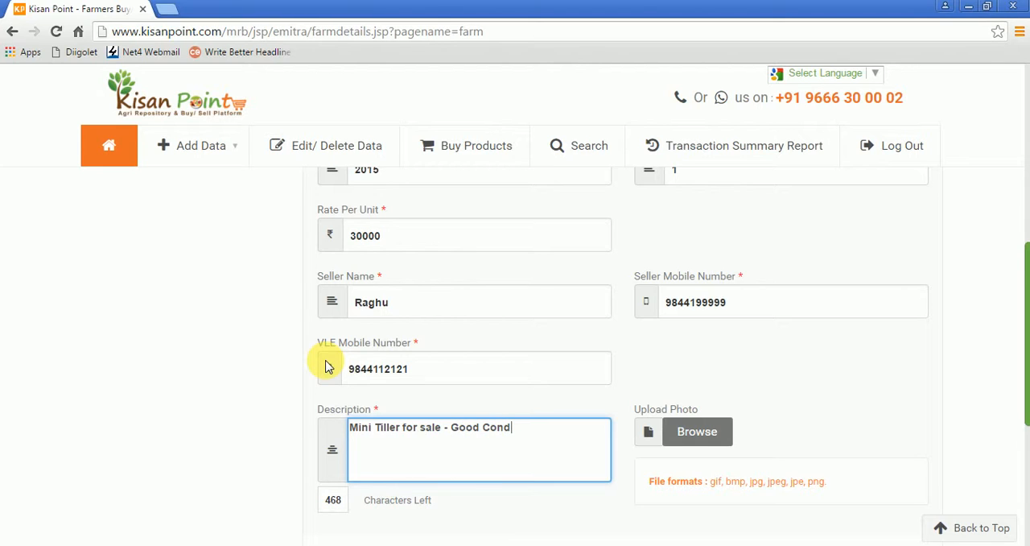
type("ition")
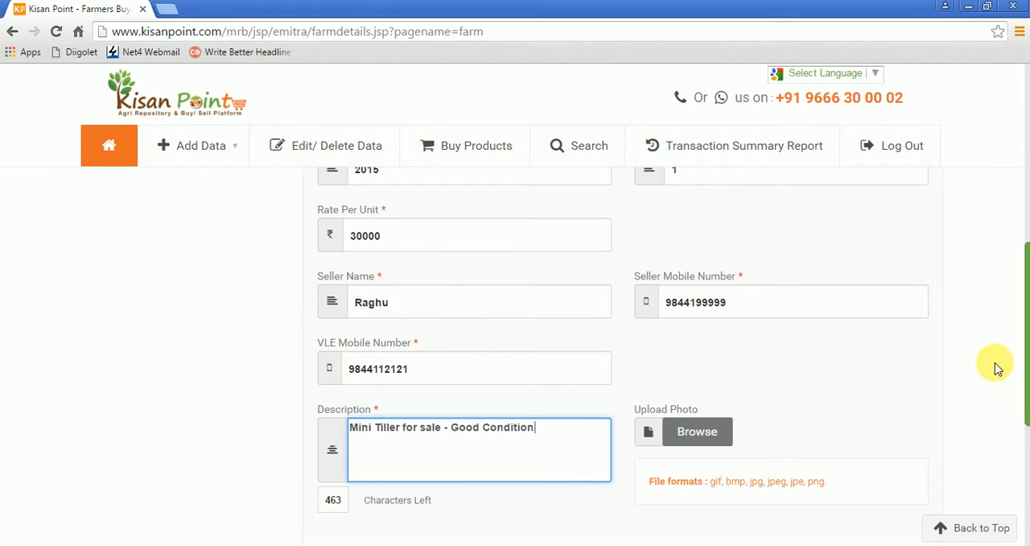
Step: Save the farm equipment details without uploading a photo and proceed to the payment page
left_click(995, 370)
scroll(993, 373, "down", 1)
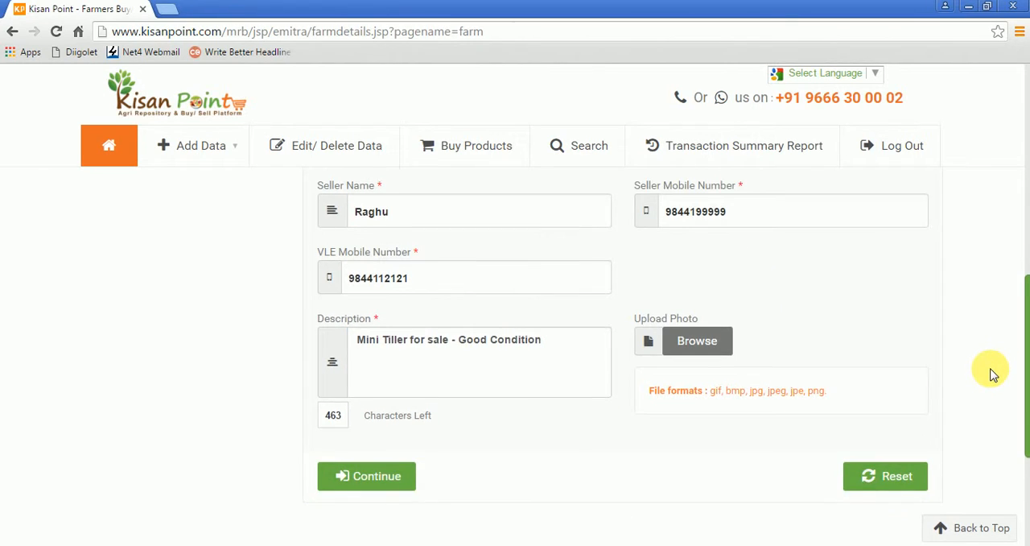
scroll(992, 373, "down", 1)
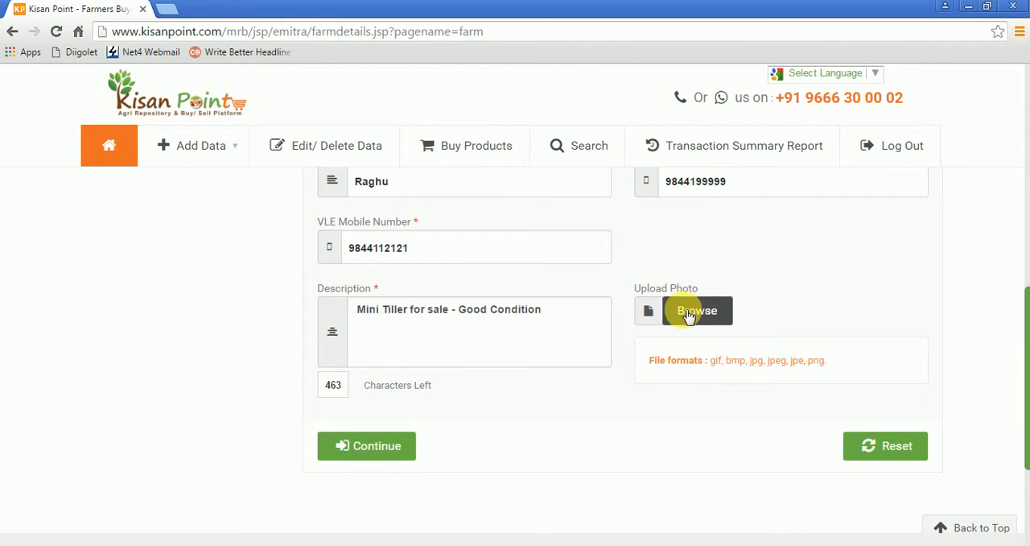
left_click(378, 448)
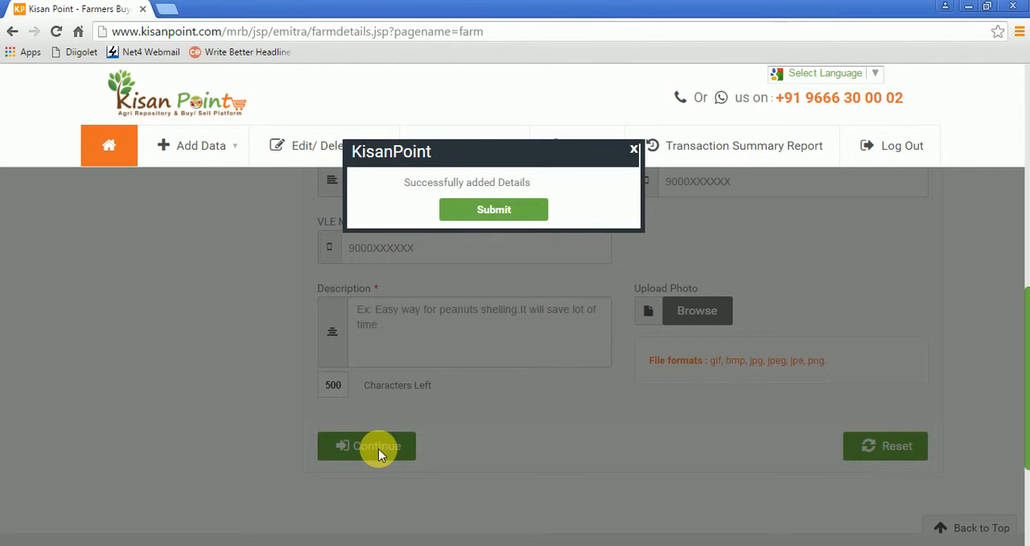
left_click(501, 214)
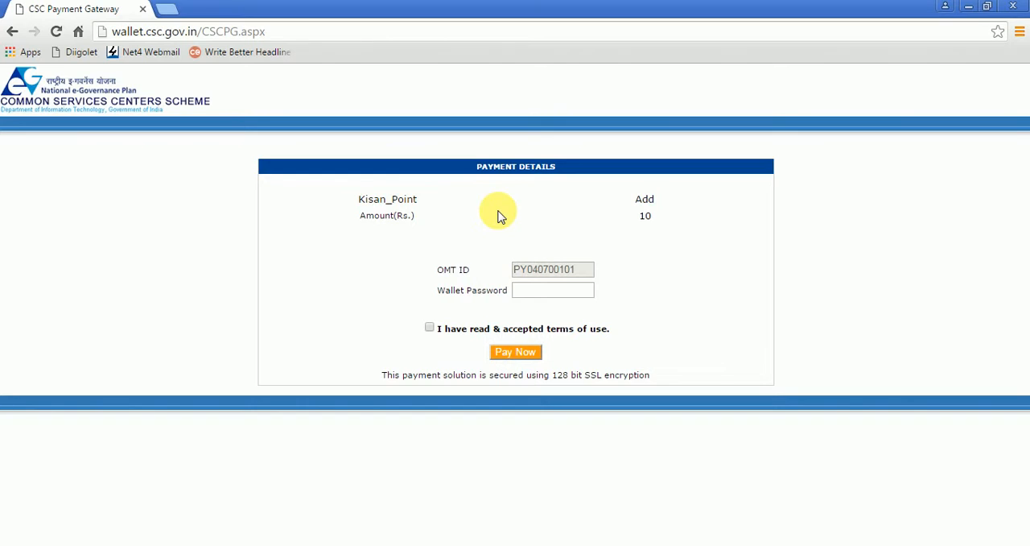
Step: Enter the wallet password, accept the terms of use and pay the Rs. 10 listing fee
left_click(536, 297)
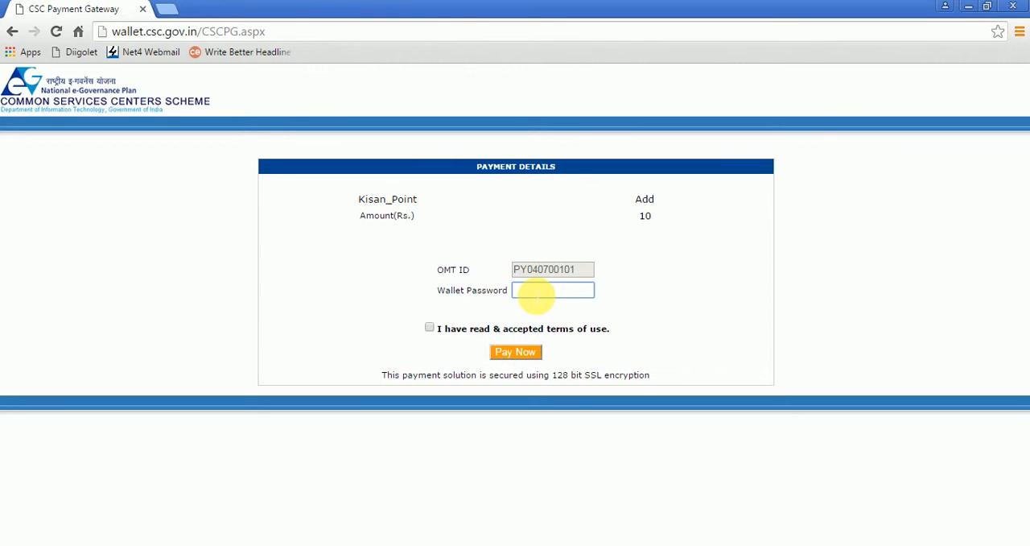
type("123456")
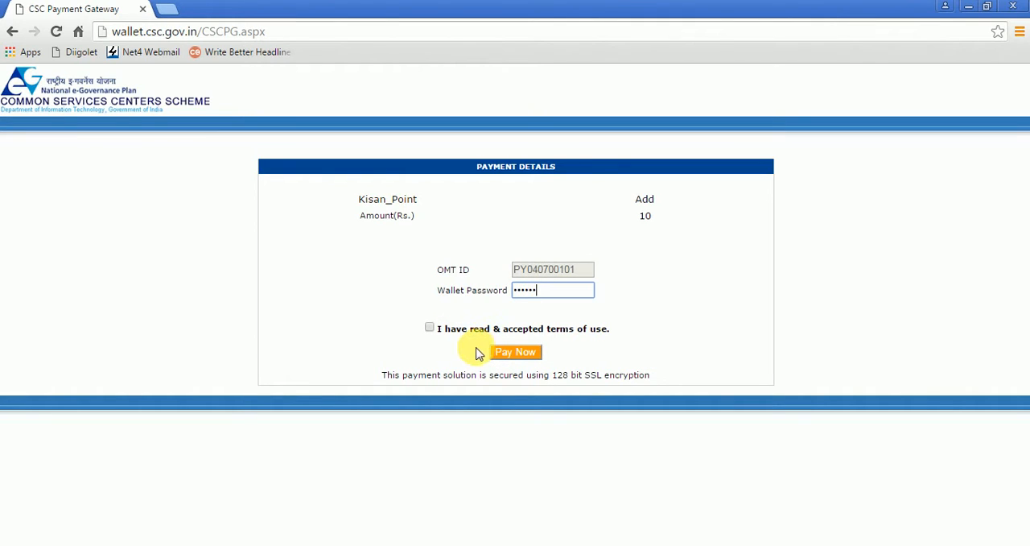
left_click(430, 328)
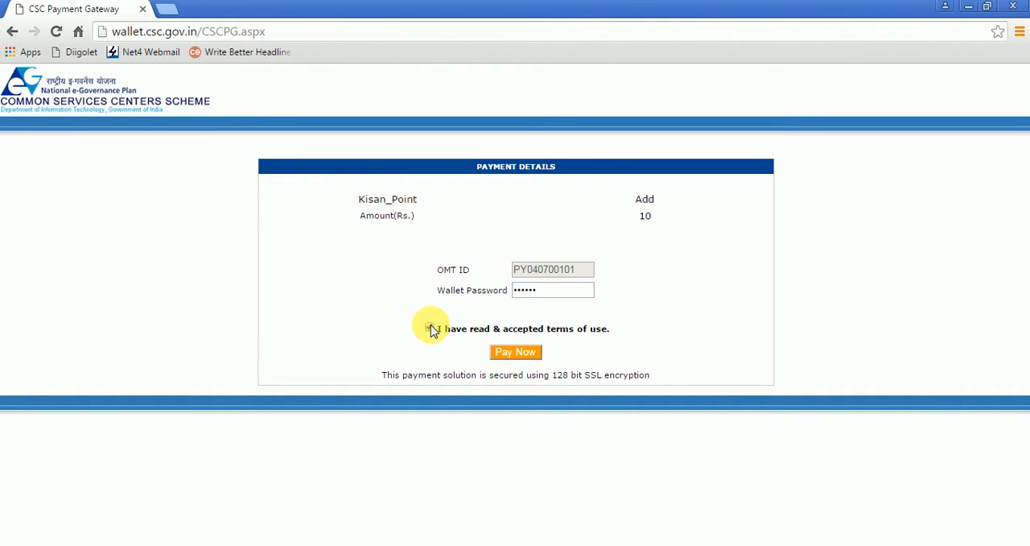
left_click(513, 354)
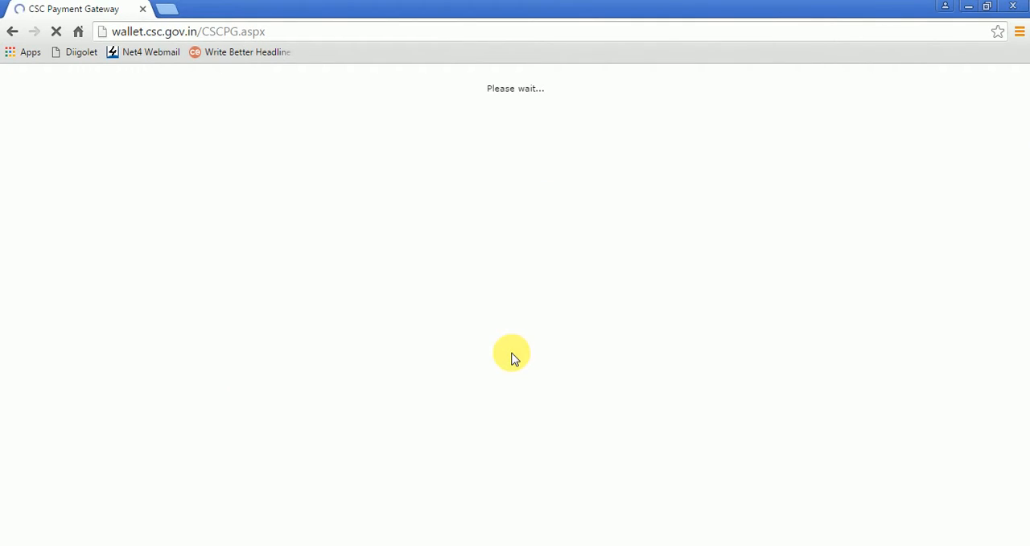